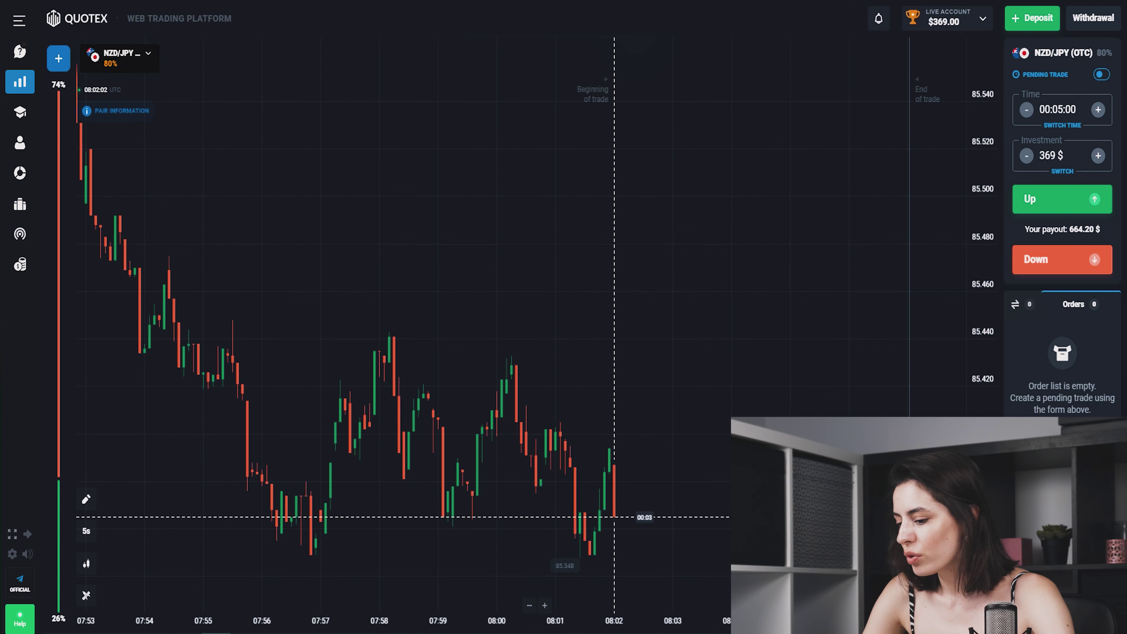
Set the trade duration to 01:00, leaving the investment amount unchanged.
{"action": "scroll", "coordinate": [880, 242], "scroll_direction": "up", "scroll_amount": 2}
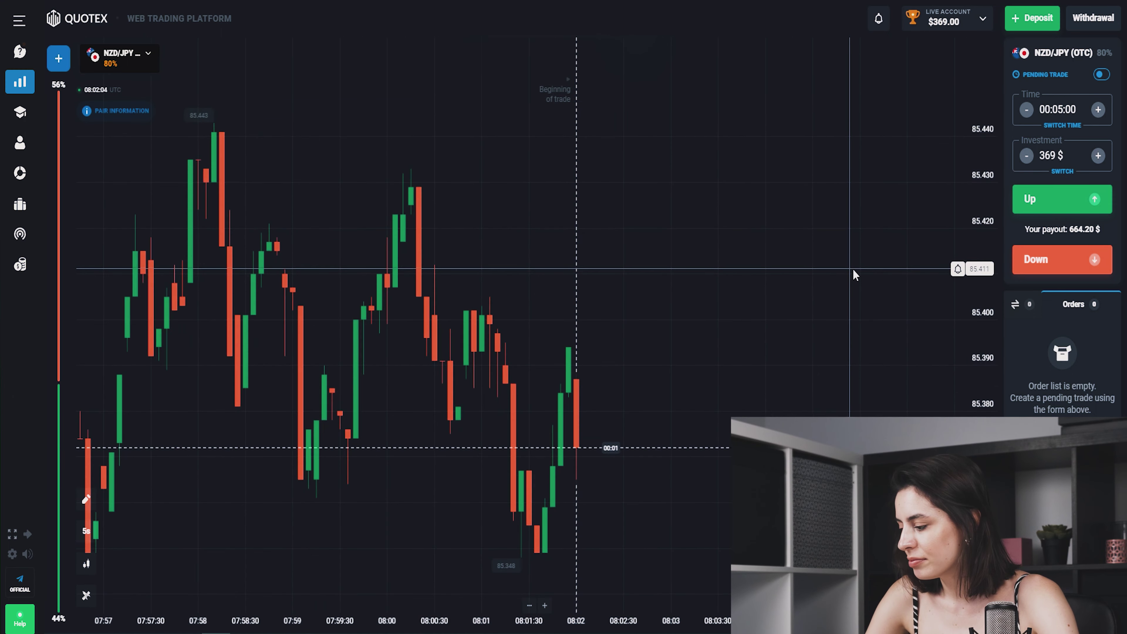
{"action": "left_click", "coordinate": [1067, 113]}
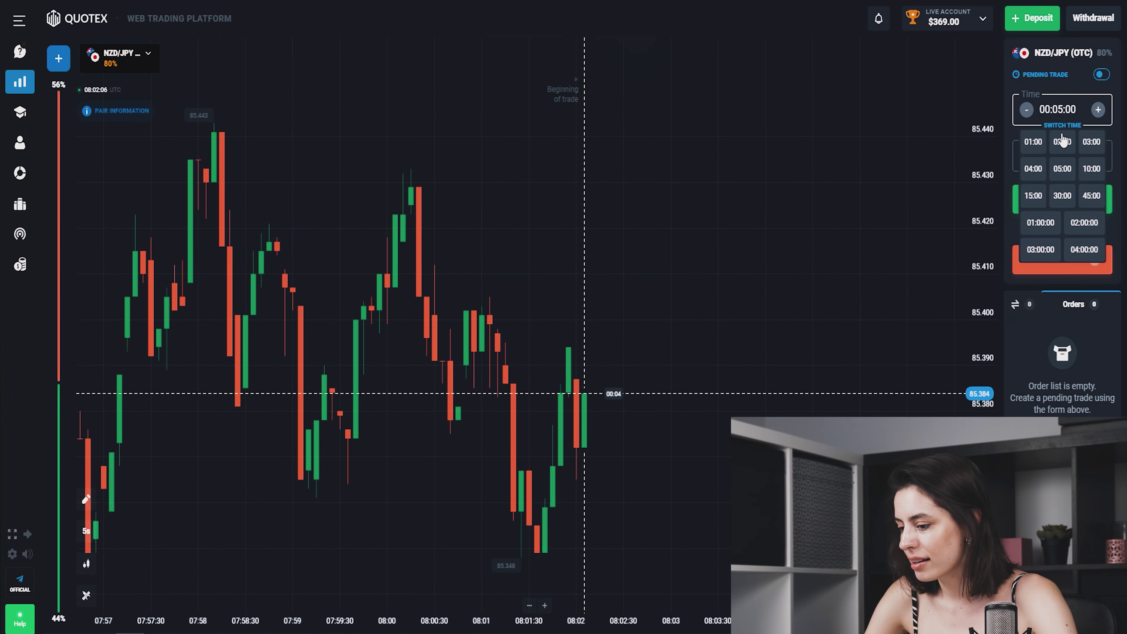
{"action": "left_click", "coordinate": [1034, 145]}
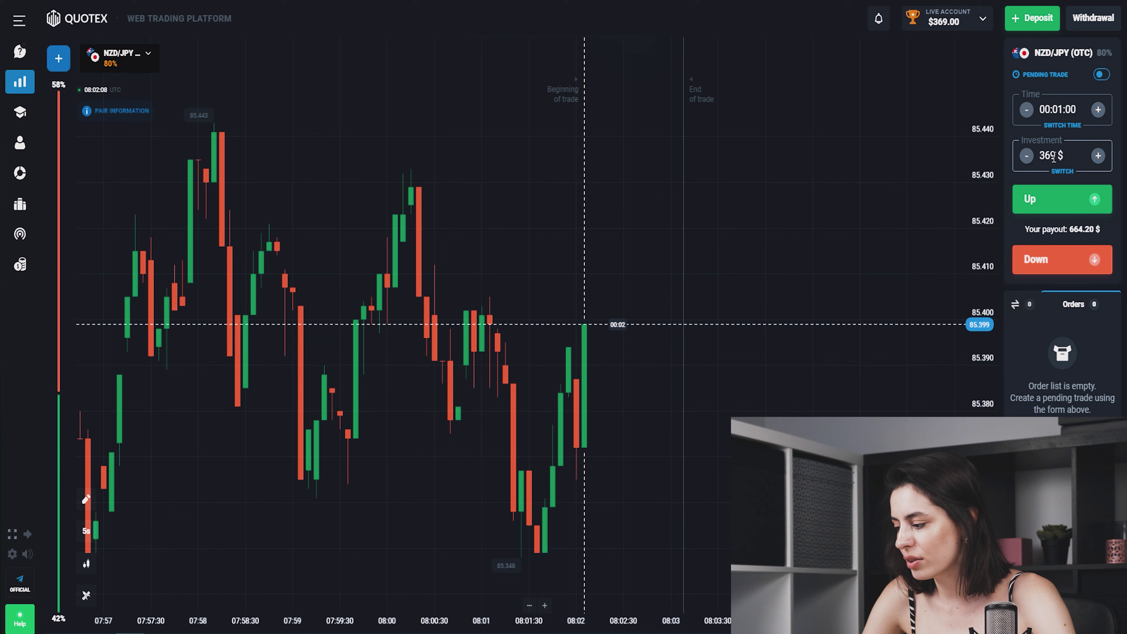
{"action": "left_click_drag", "start_coordinate": [1064, 155], "coordinate": [1050, 155]}
{"action": "left_click", "coordinate": [897, 170]}
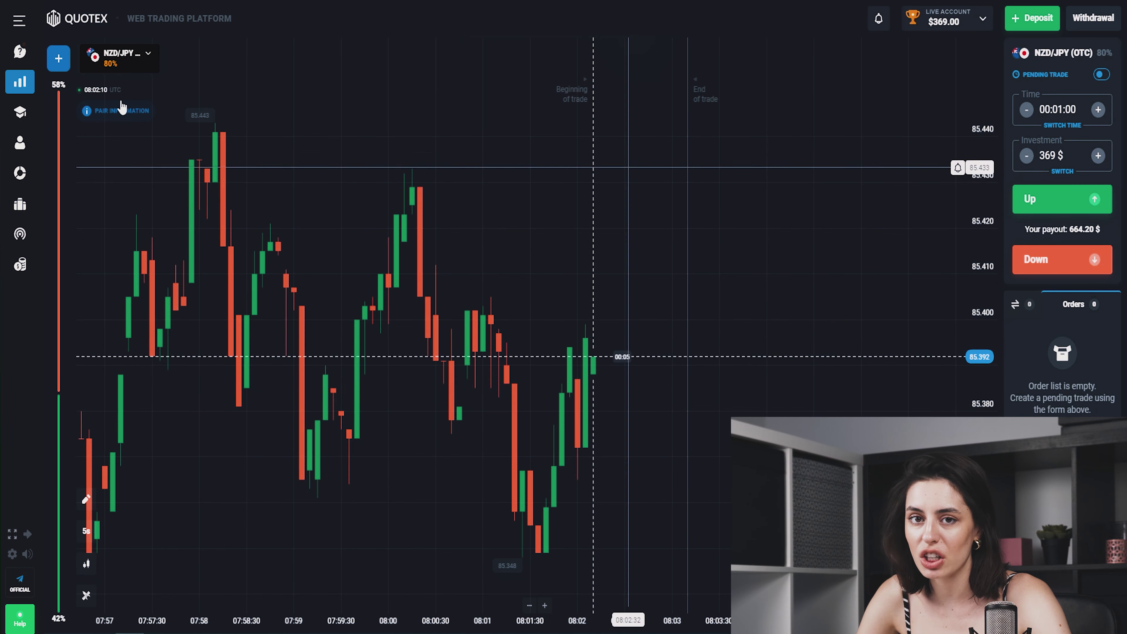
Sort assets by highest 1-minute payout and open EUR/USD and GBP/USD charts.
{"action": "left_click", "coordinate": [53, 62]}
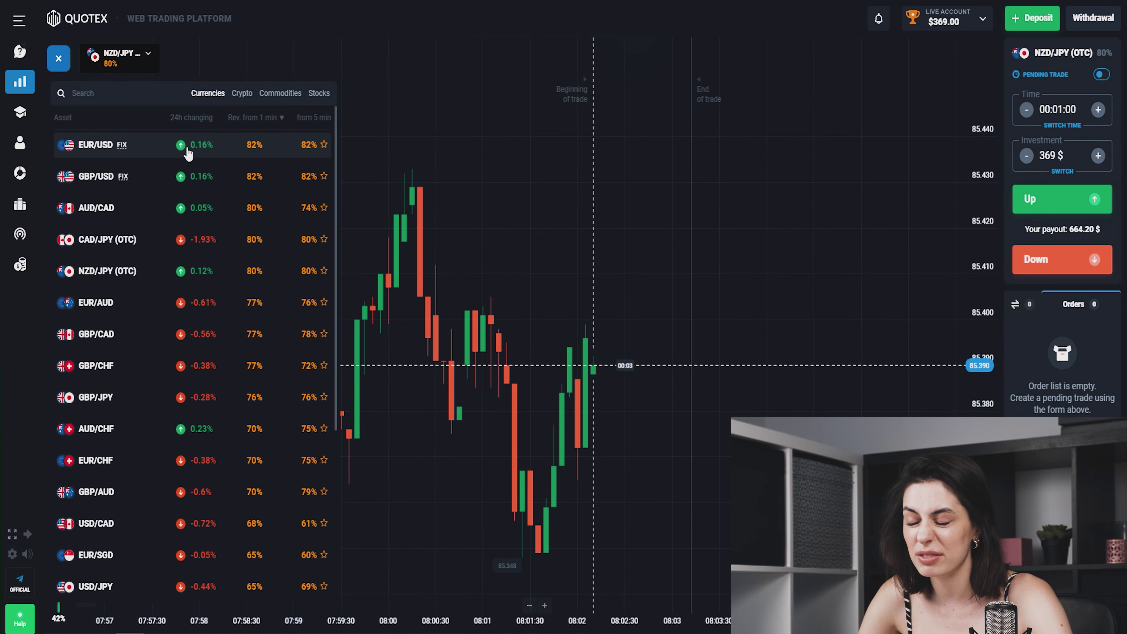
{"action": "left_click", "coordinate": [268, 124]}
{"action": "left_click", "coordinate": [268, 122]}
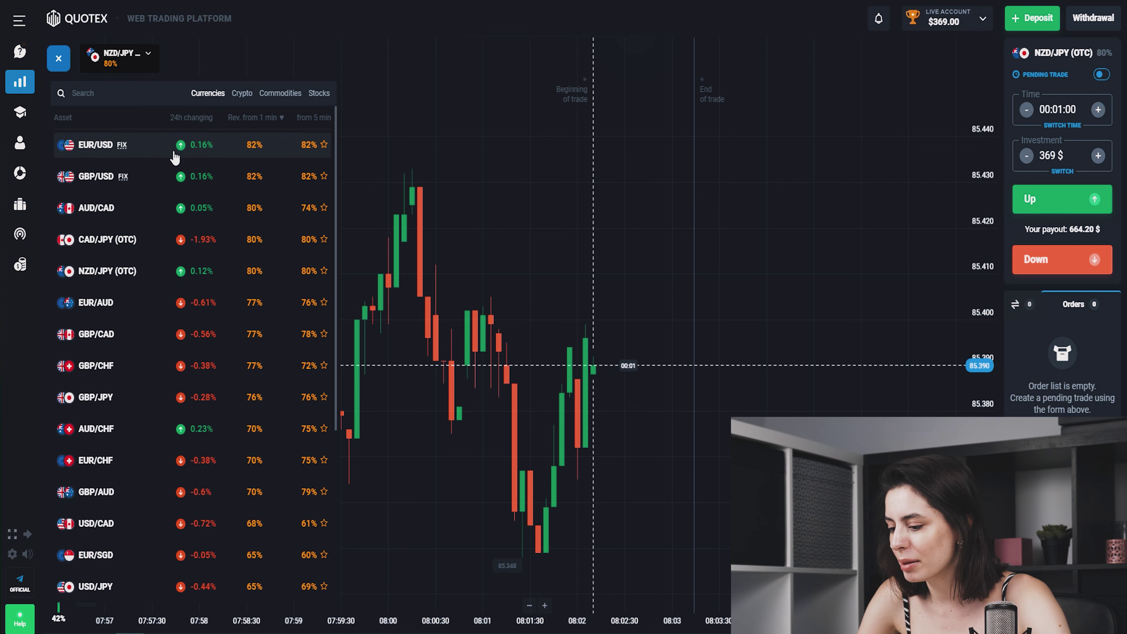
{"action": "left_click", "coordinate": [118, 146]}
{"action": "left_click", "coordinate": [59, 58]}
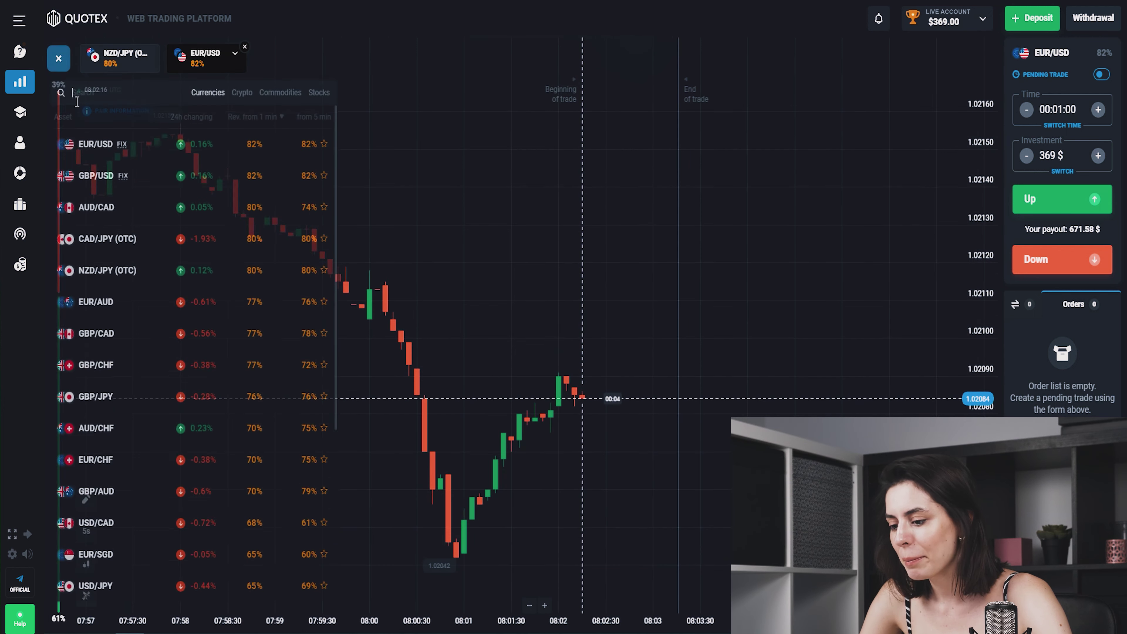
{"action": "left_click", "coordinate": [64, 111]}
Add AUD/CAD and CAD/JPY (OTC) charts, then return to NZD/JPY (OTC).
{"action": "left_click", "coordinate": [58, 58]}
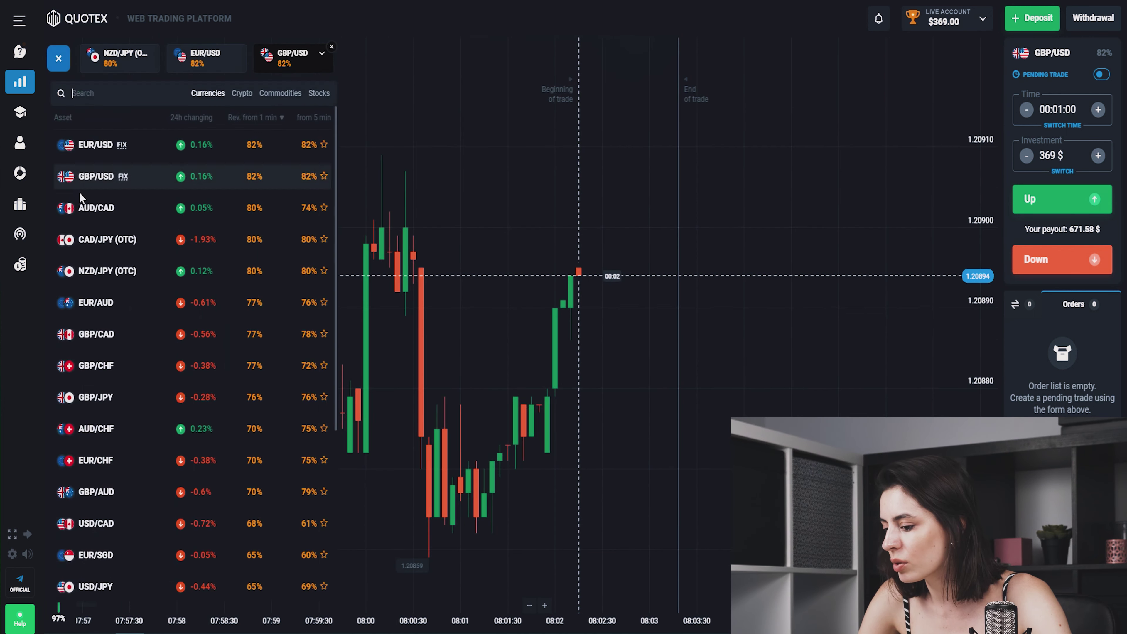
{"action": "left_click", "coordinate": [80, 204]}
{"action": "left_click", "coordinate": [58, 59]}
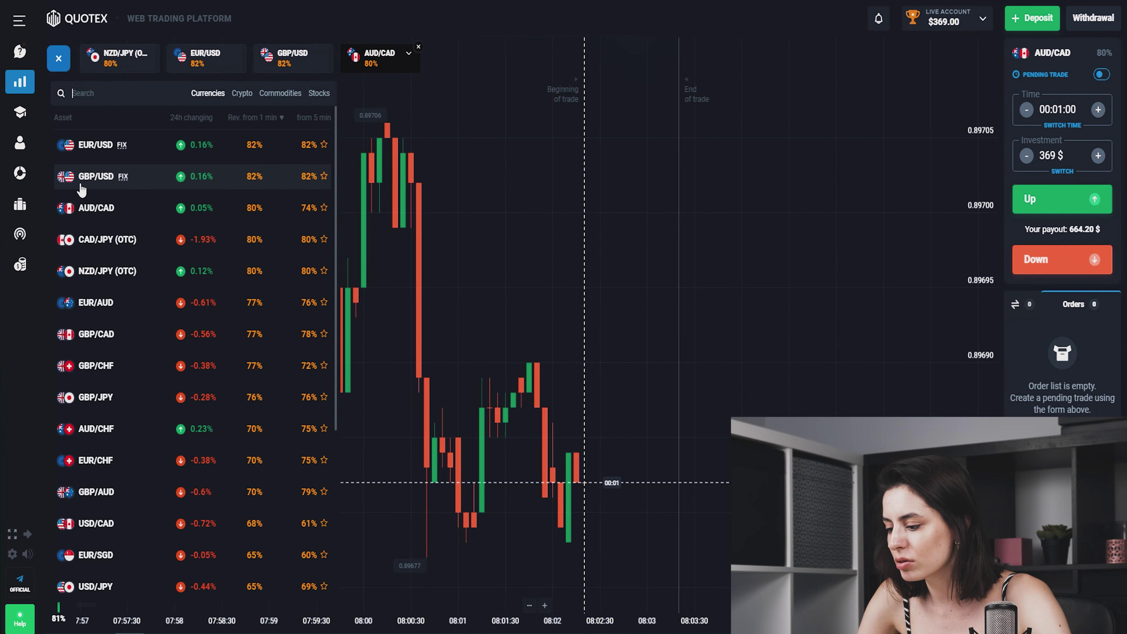
{"action": "left_click", "coordinate": [79, 239]}
{"action": "left_click", "coordinate": [60, 64]}
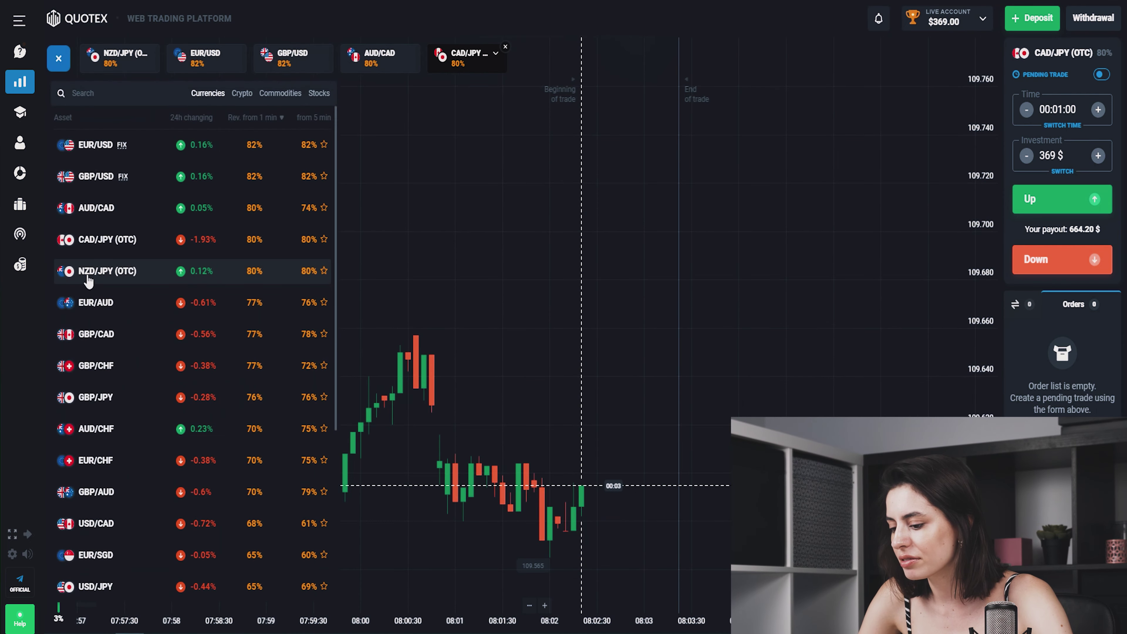
{"action": "left_click", "coordinate": [85, 267]}
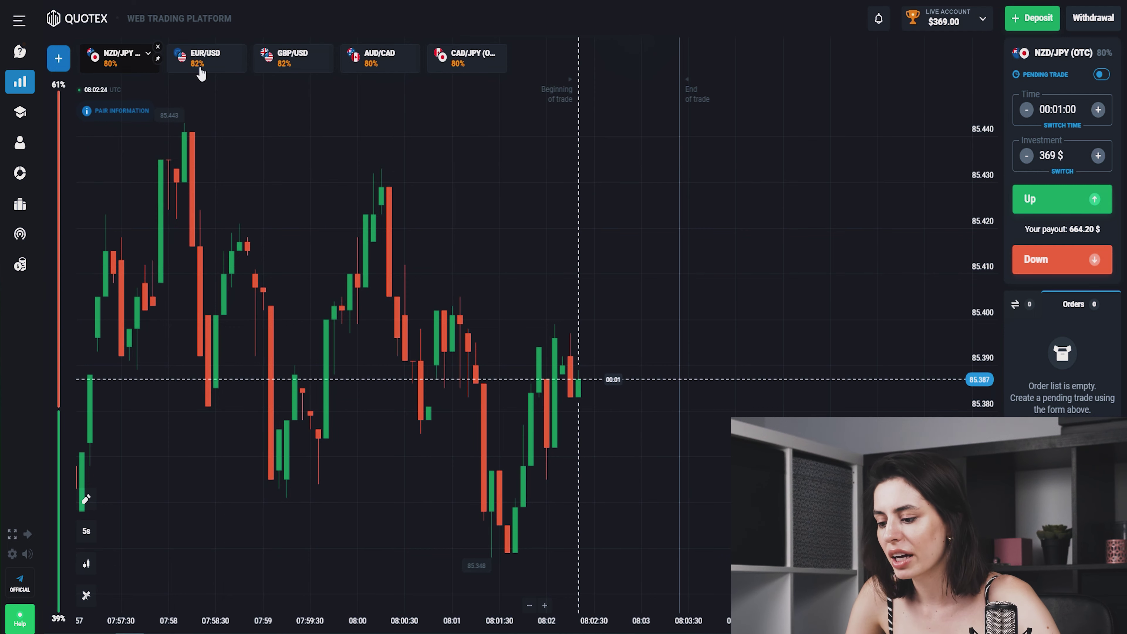
{"action": "scroll", "coordinate": [291, 361], "scroll_direction": "up", "scroll_amount": 3}
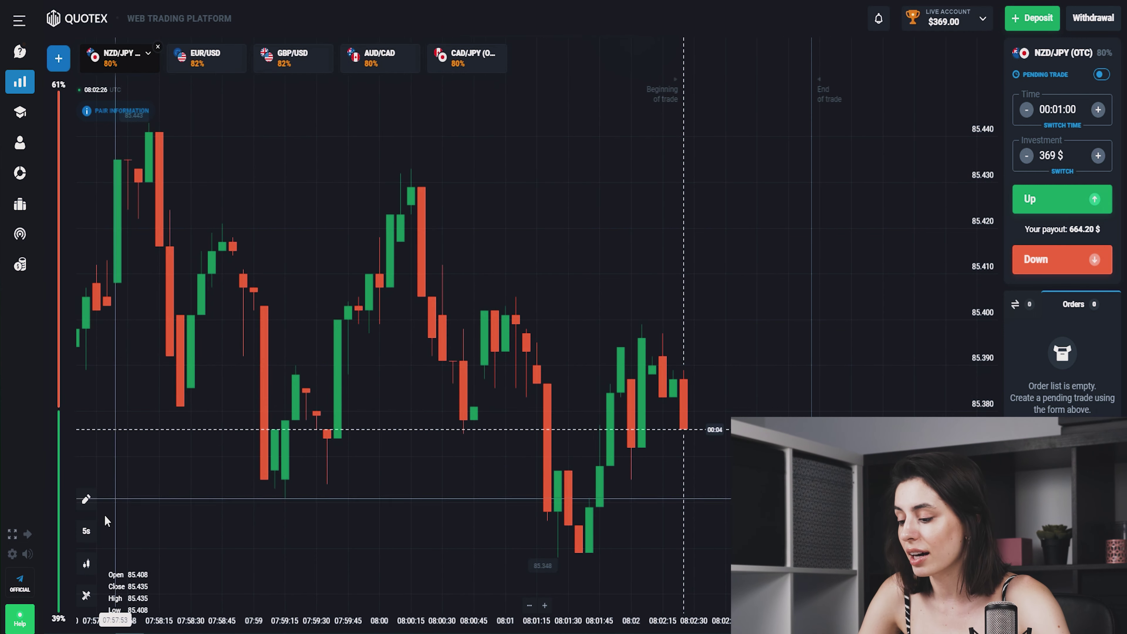
Switch the chart to 30-second candles.
{"action": "left_click", "coordinate": [86, 529]}
{"action": "left_click", "coordinate": [208, 497]}
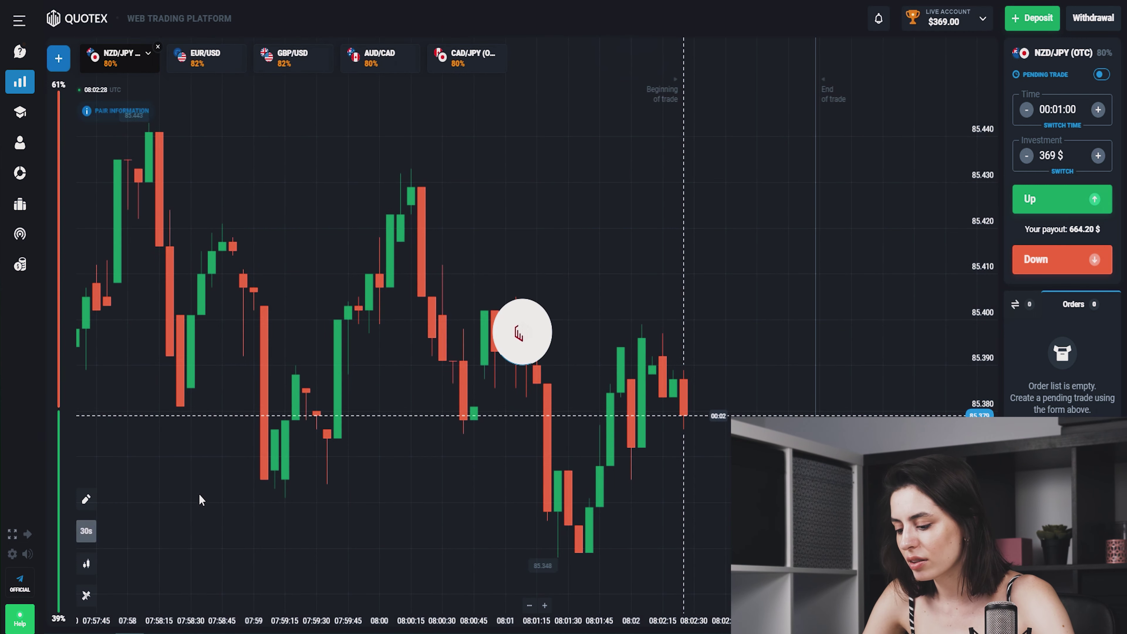
{"action": "left_click", "coordinate": [85, 564]}
{"action": "left_click", "coordinate": [86, 595]}
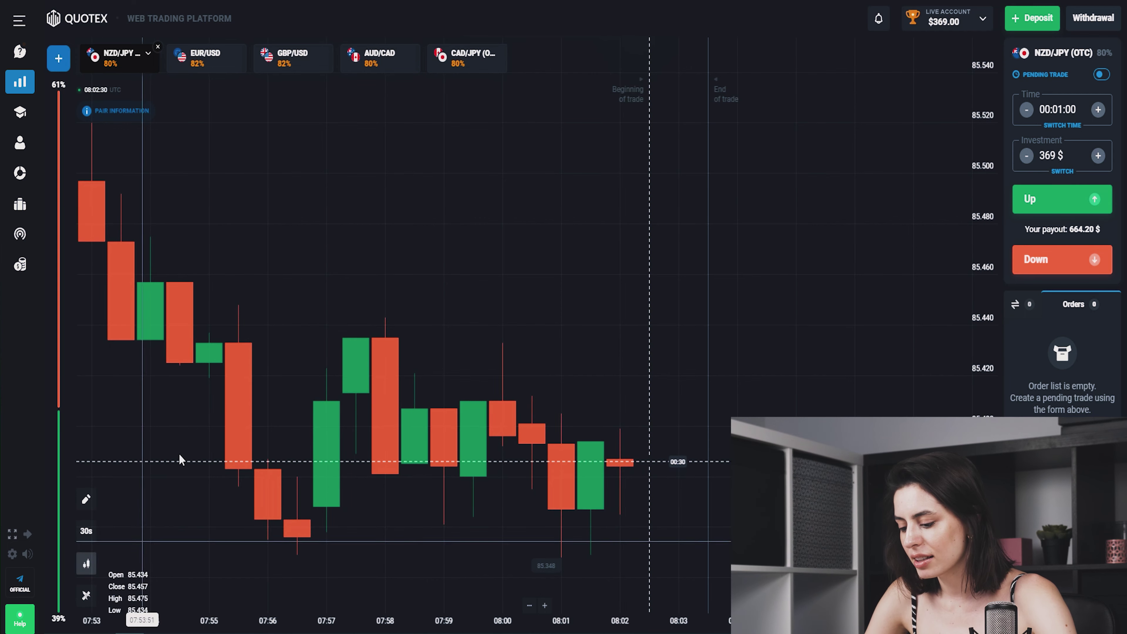
Add the Awesome Oscillator with long period raised to 38.
{"action": "left_click", "coordinate": [84, 597]}
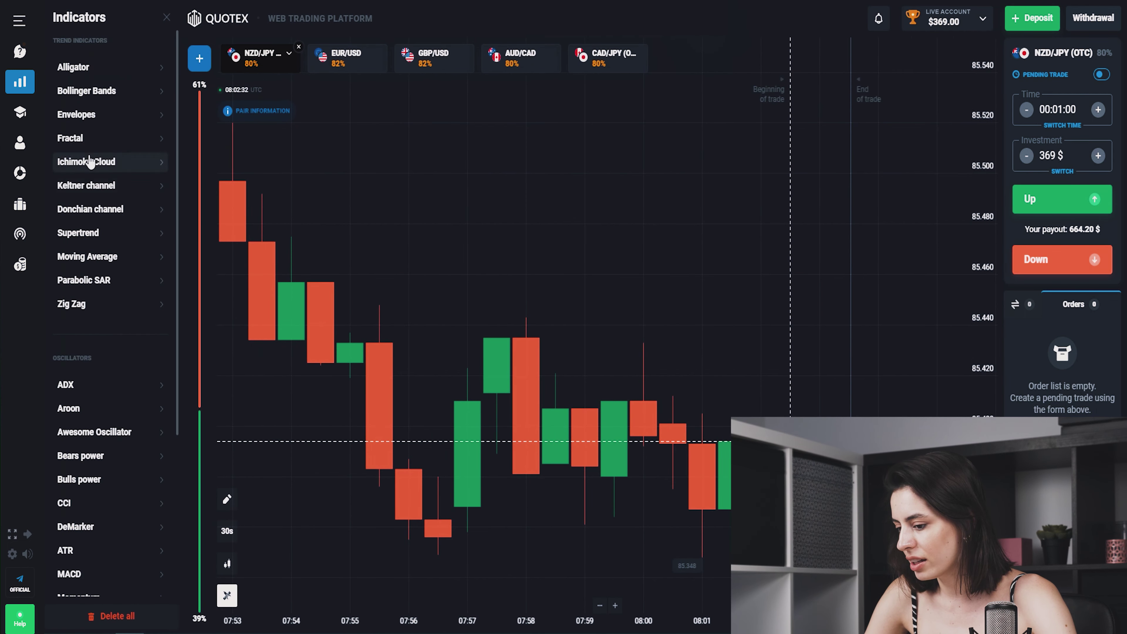
{"action": "scroll", "coordinate": [73, 187], "scroll_direction": "down", "scroll_amount": 5}
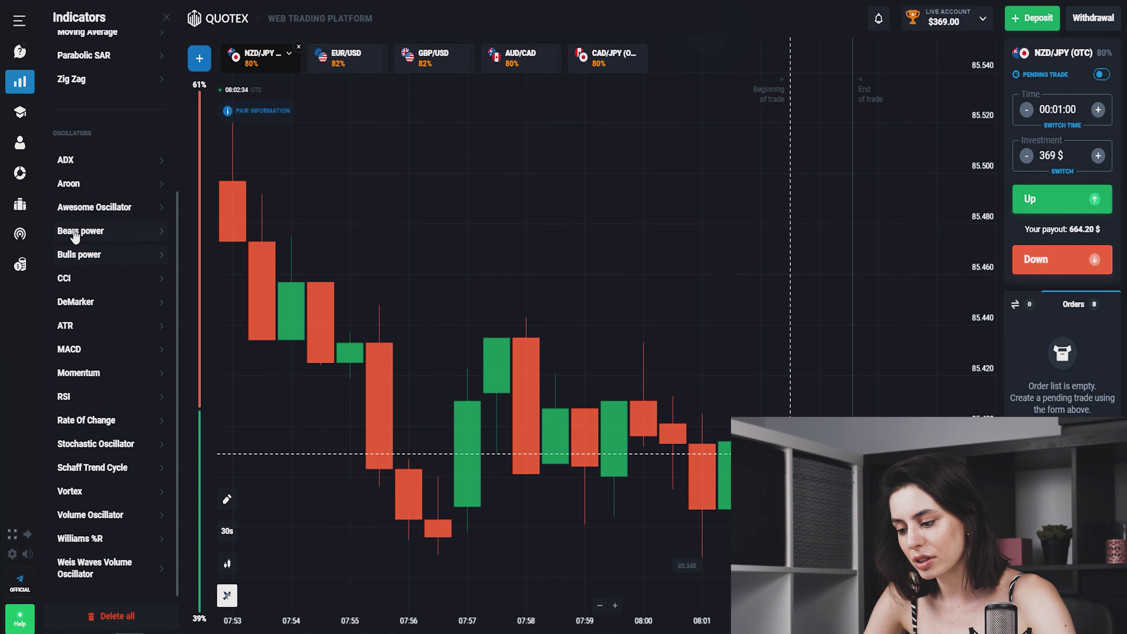
{"action": "left_click", "coordinate": [74, 208]}
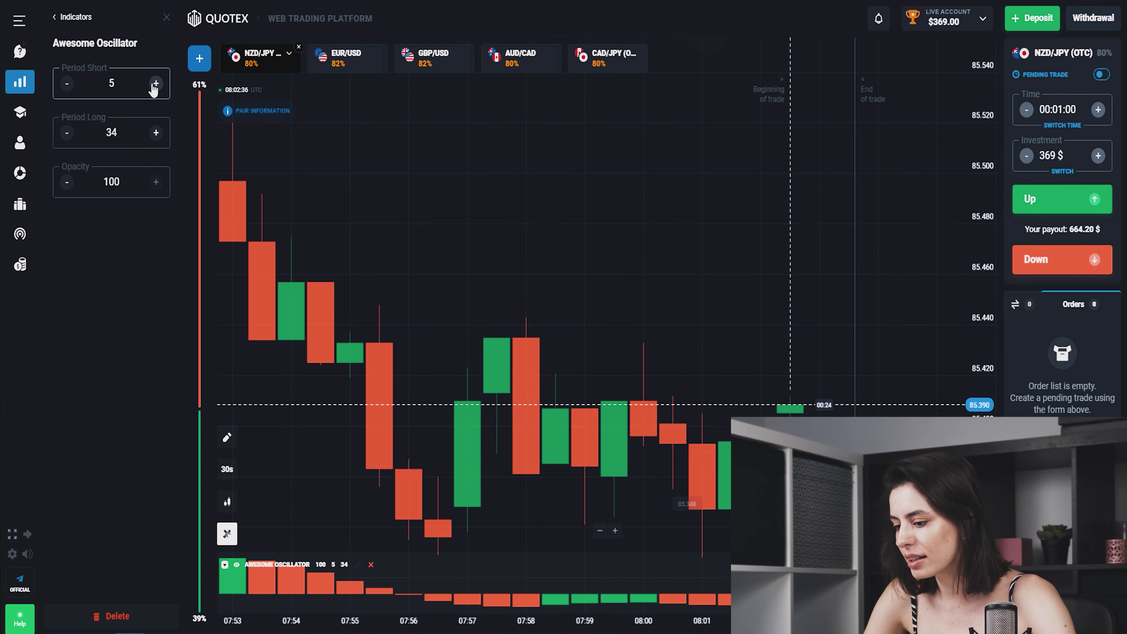
{"action": "left_click", "coordinate": [155, 132]}
{"action": "left_click", "coordinate": [156, 133]}
{"action": "left_click", "coordinate": [156, 133]}
{"action": "left_click", "coordinate": [156, 133]}
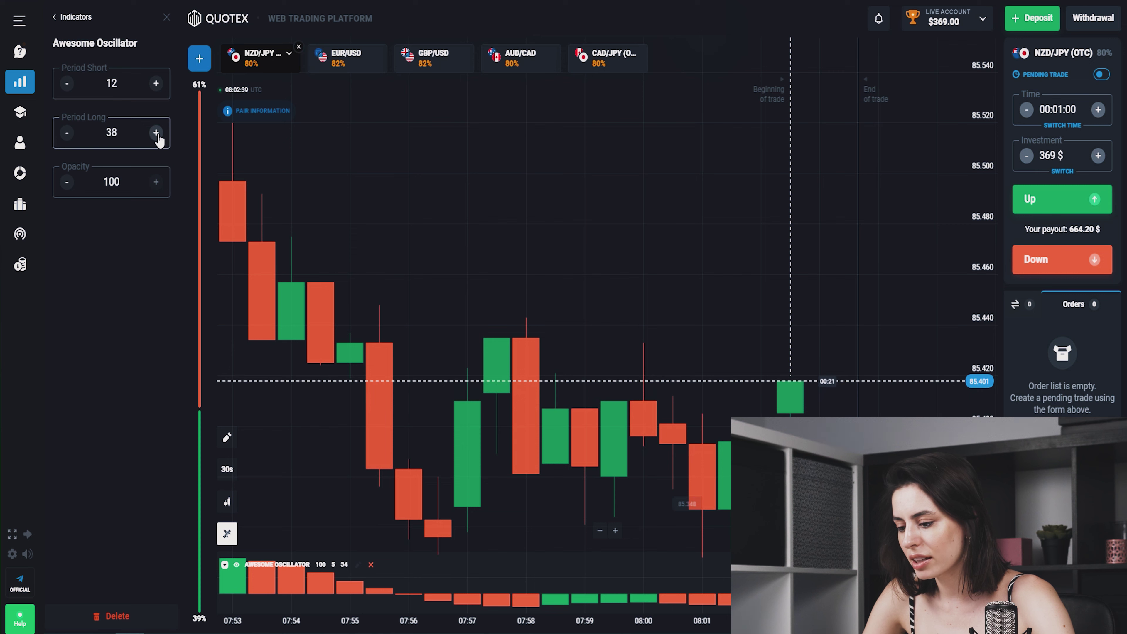
{"action": "left_click", "coordinate": [166, 17]}
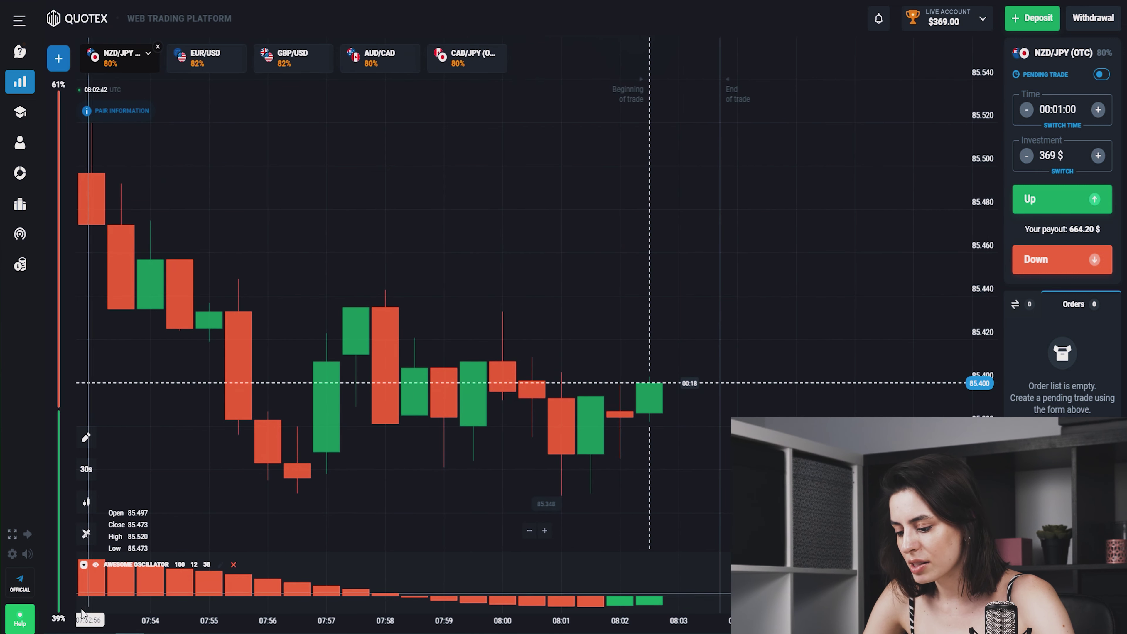
{"action": "left_click", "coordinate": [86, 534]}
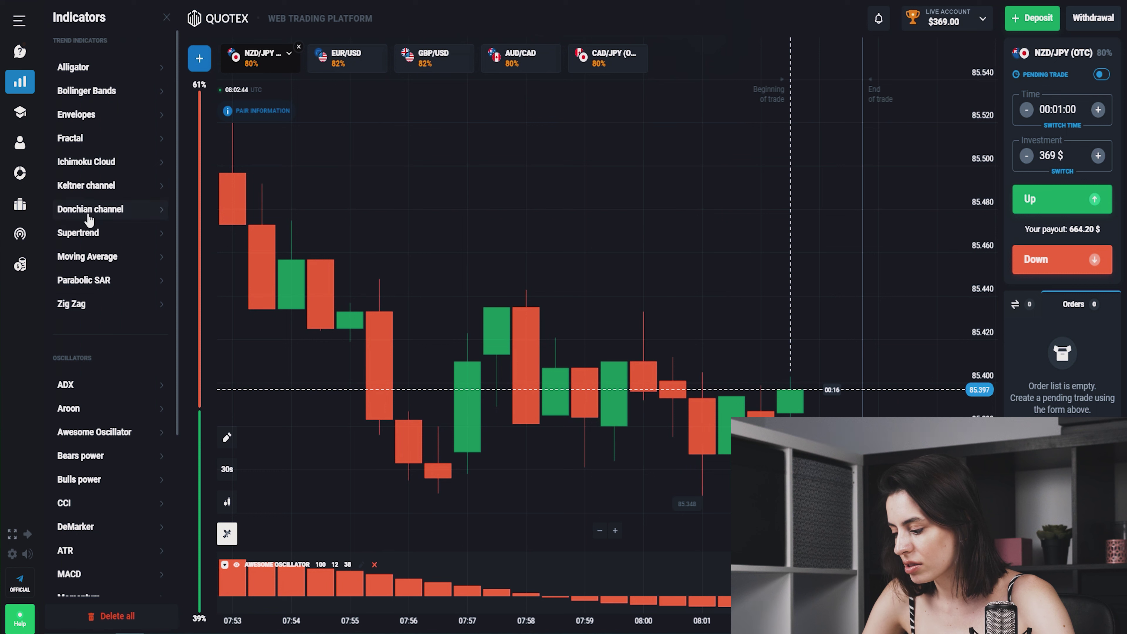
Add Envelopes with period 18 and thicker middle and bottom lines.
{"action": "left_click", "coordinate": [84, 117]}
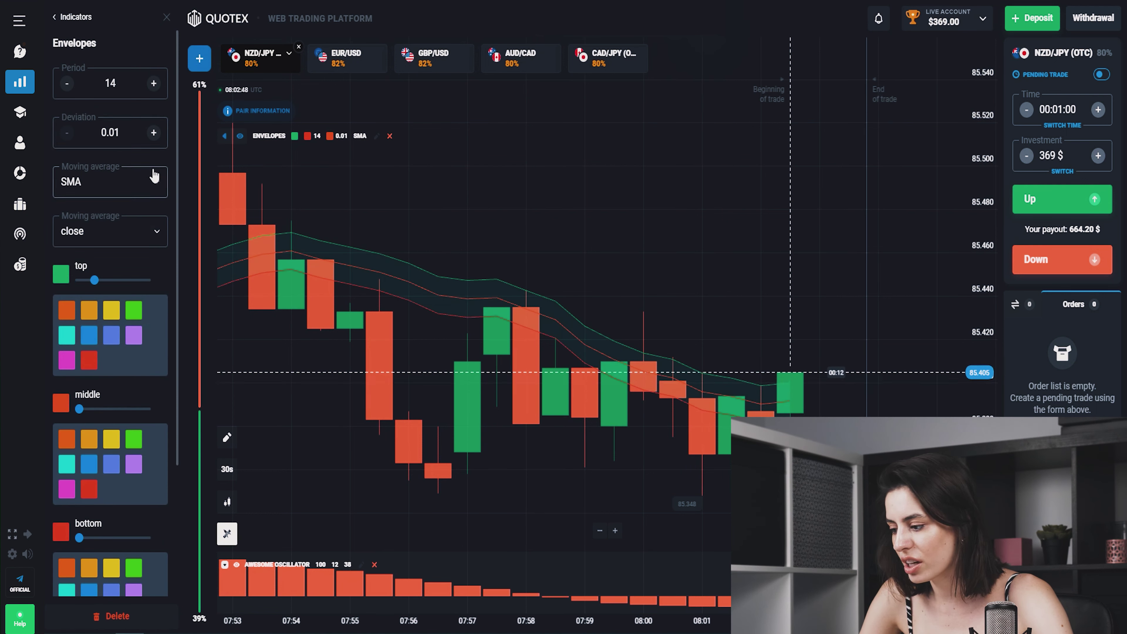
{"action": "left_click", "coordinate": [154, 83]}
{"action": "left_click", "coordinate": [154, 84]}
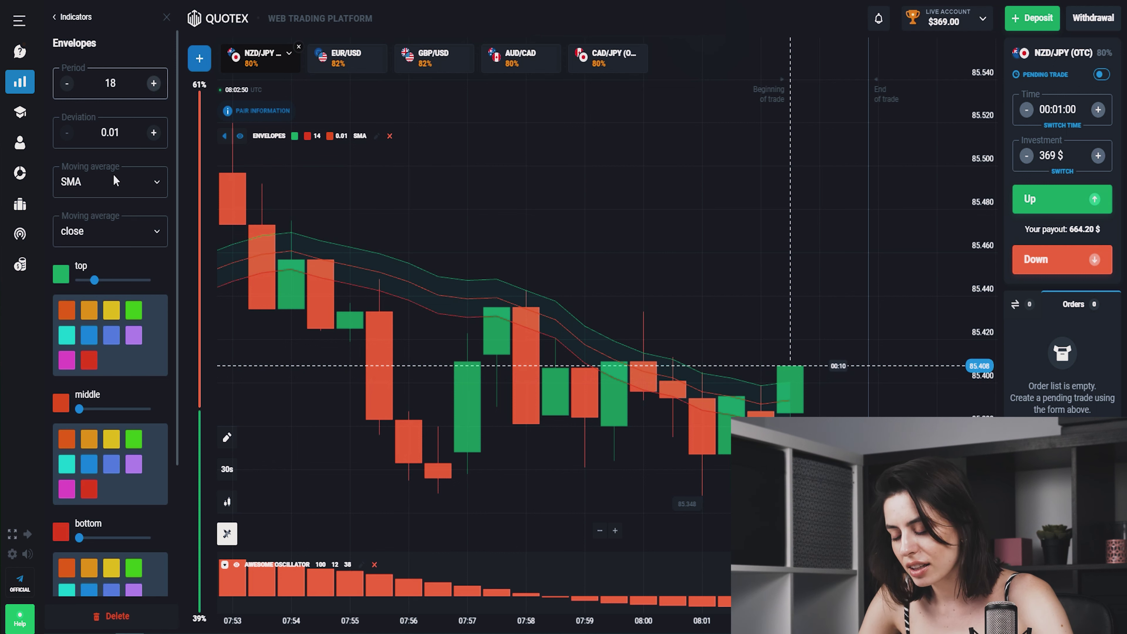
{"action": "left_click", "coordinate": [93, 408]}
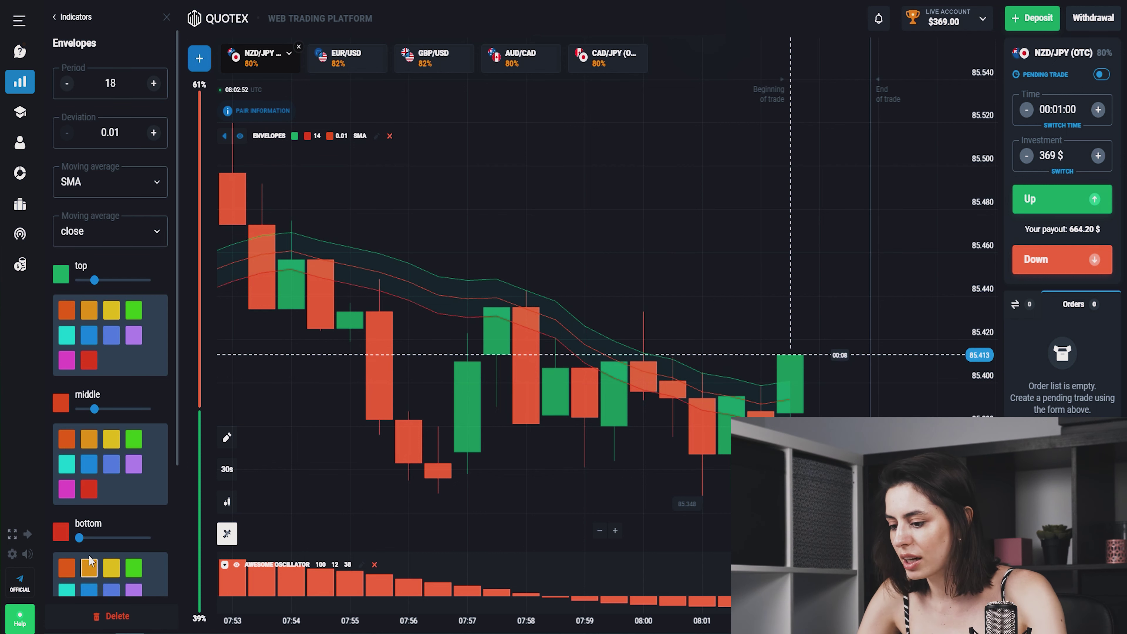
{"action": "left_click", "coordinate": [94, 538]}
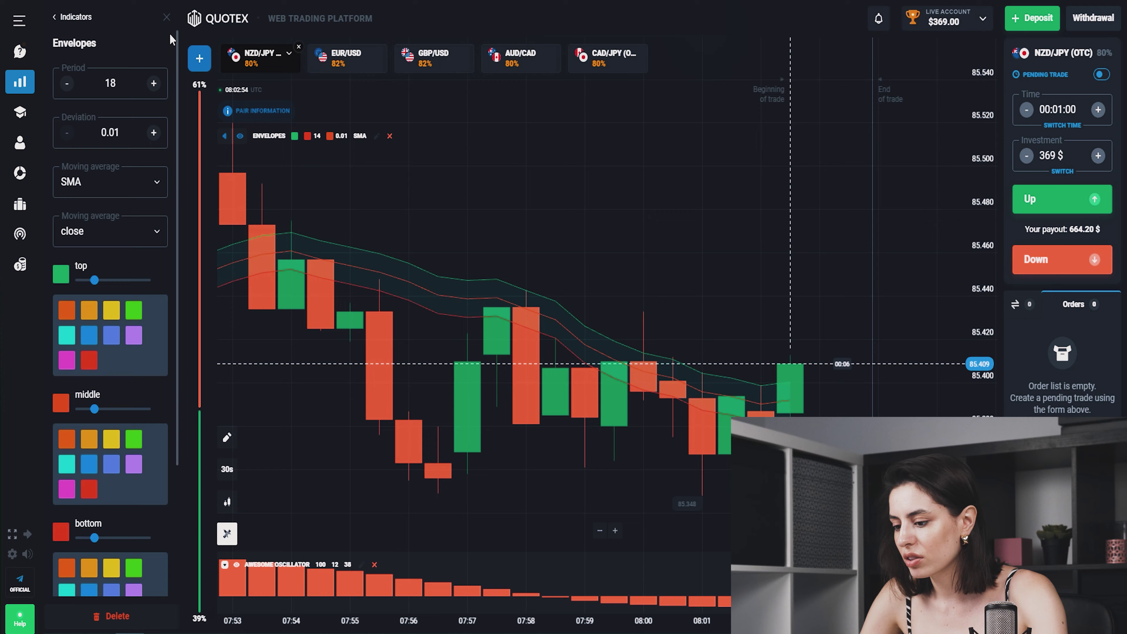
{"action": "left_click", "coordinate": [167, 18]}
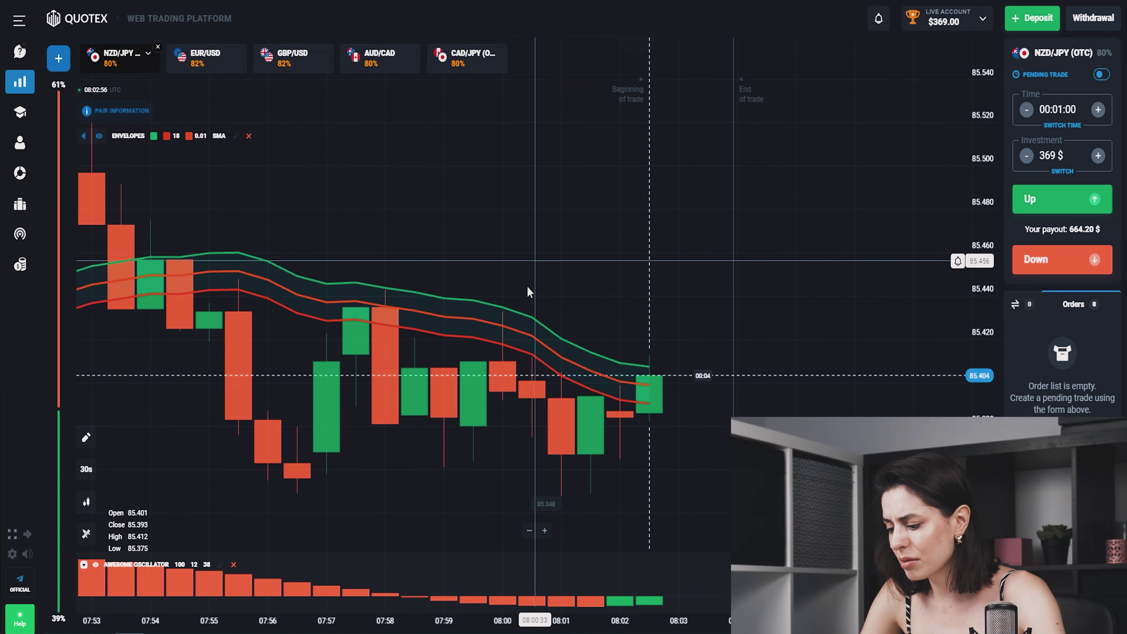
Zoom the chart out and back in to inspect the envelope bands and oscillator.
{"action": "scroll", "coordinate": [577, 287], "scroll_direction": "down", "scroll_amount": 5}
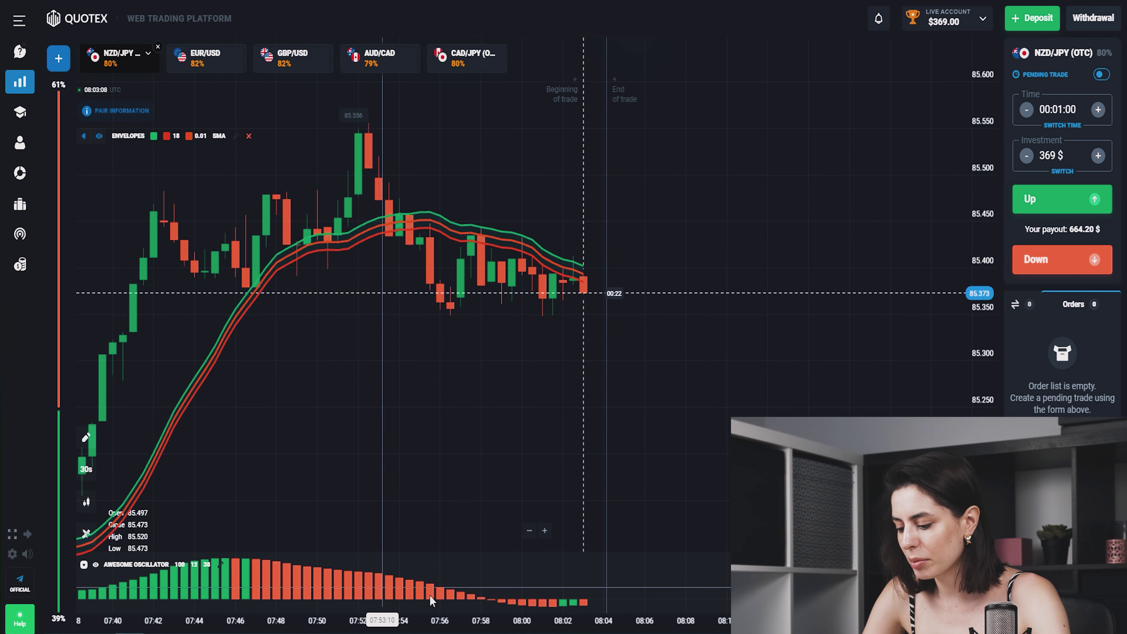
{"action": "scroll", "coordinate": [566, 595], "scroll_direction": "up", "scroll_amount": 5}
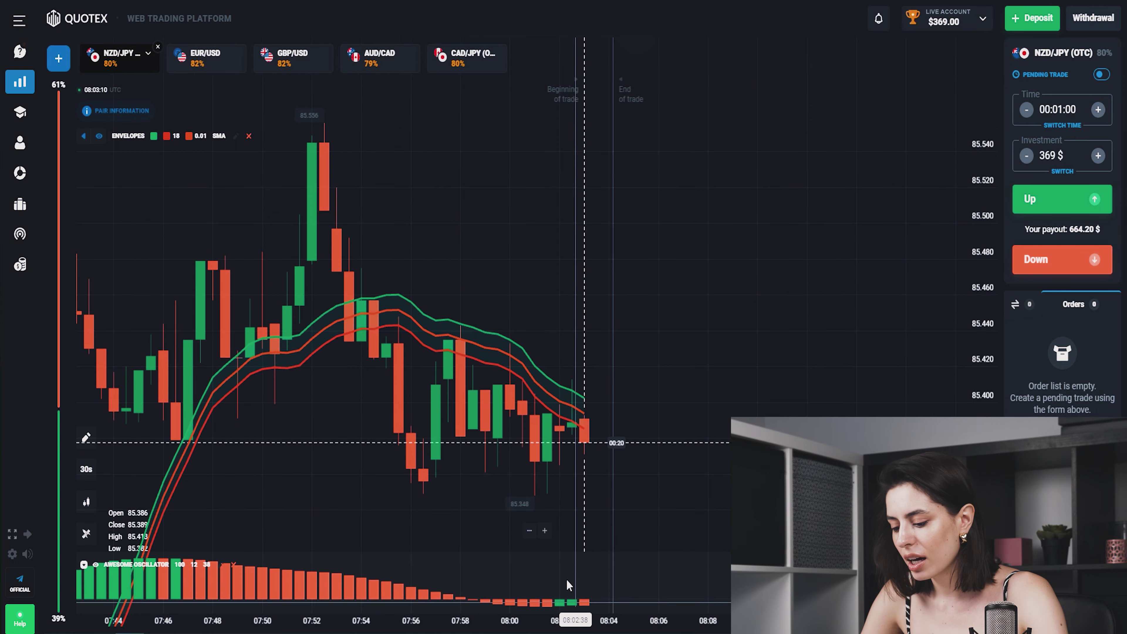
{"action": "scroll", "coordinate": [572, 495], "scroll_direction": "up", "scroll_amount": 4}
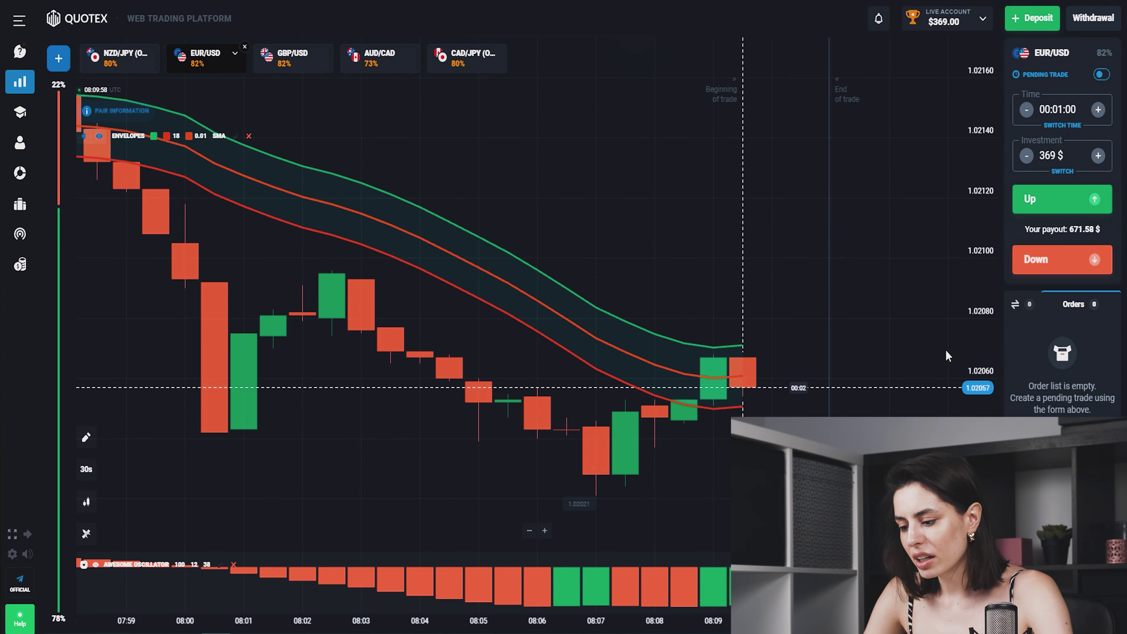
Place a 369 $ Down trade on EUR/USD, then a 670 $ Up trade on GBP/USD.
{"action": "left_click", "coordinate": [1056, 261]}
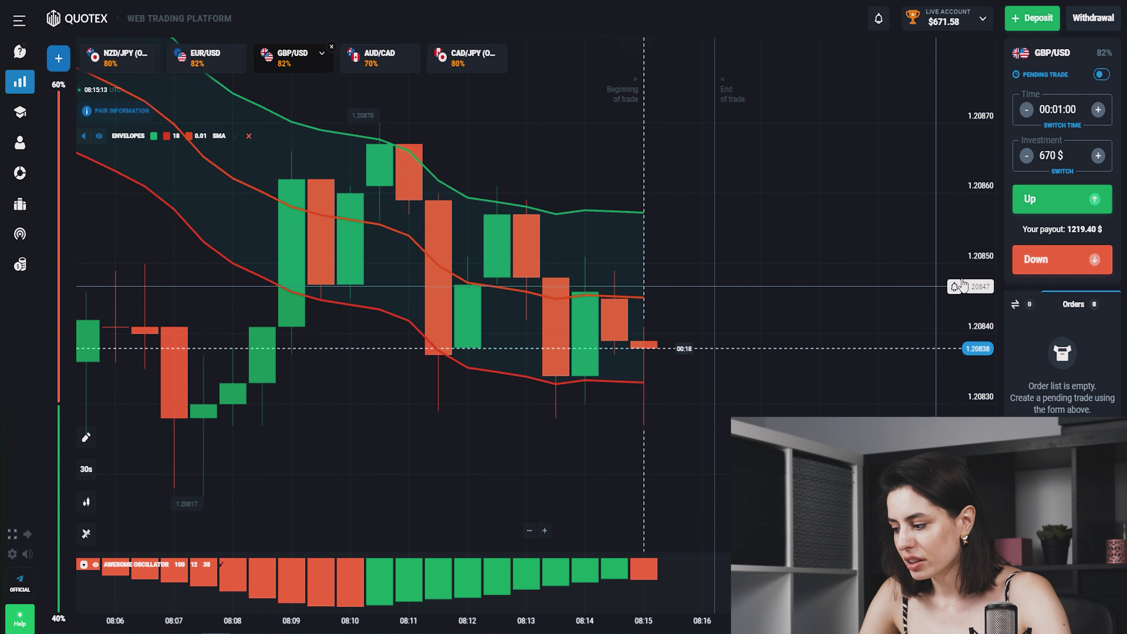
{"action": "left_click", "coordinate": [1049, 202]}
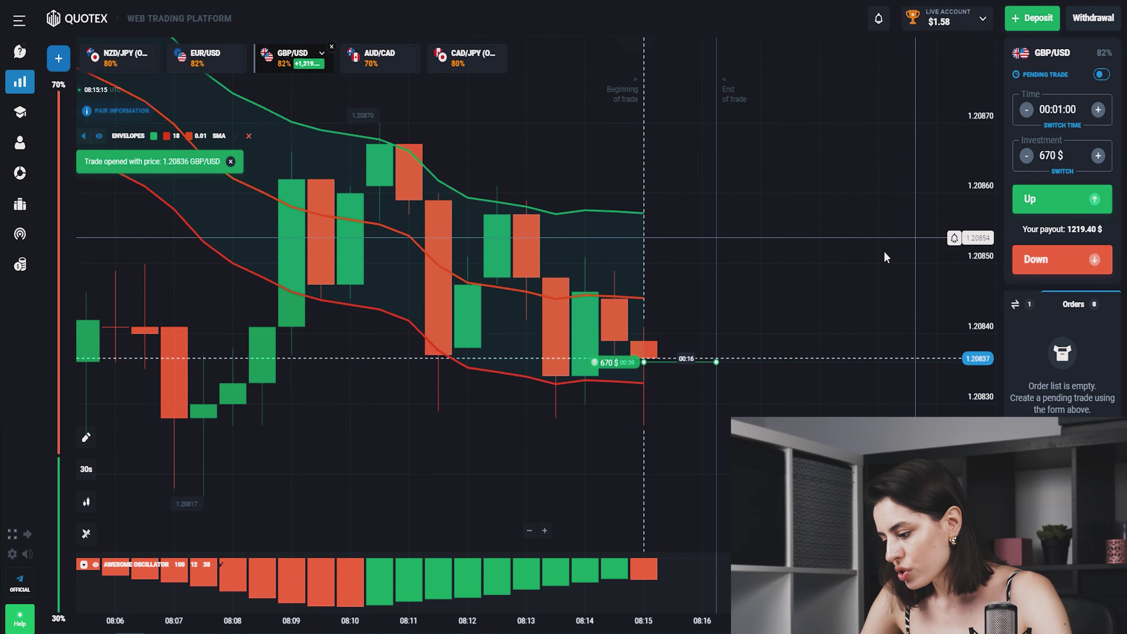